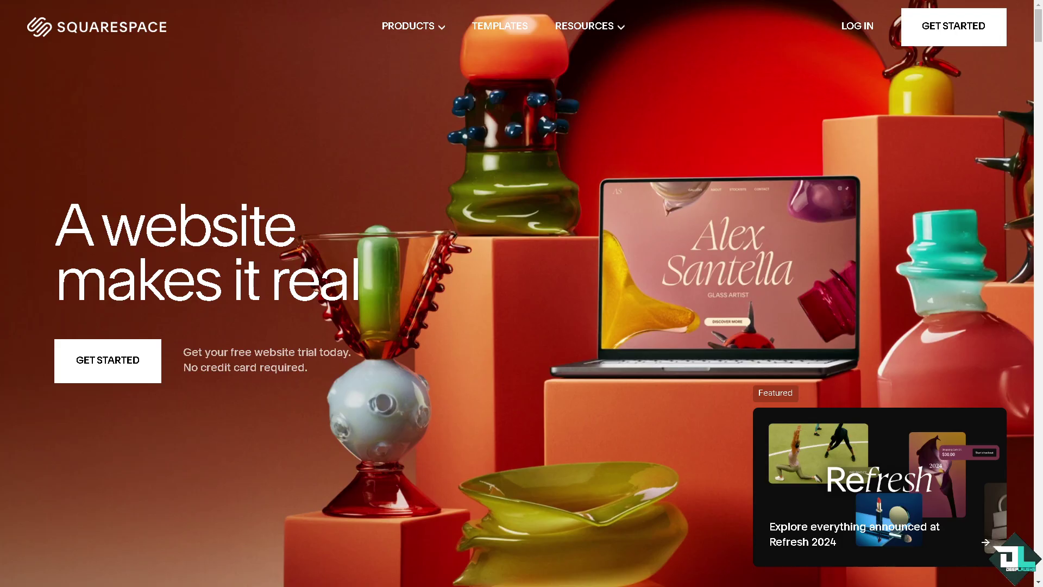
Browse the website templates gallery.
click(122, 370)
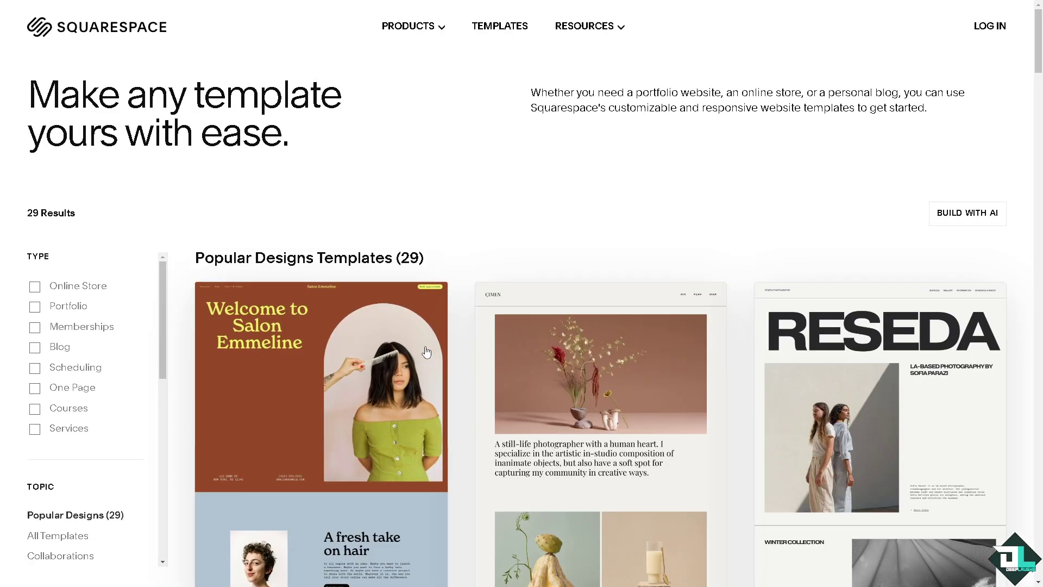
scroll(418, 354, down, 3)
scroll(418, 353, down, 8)
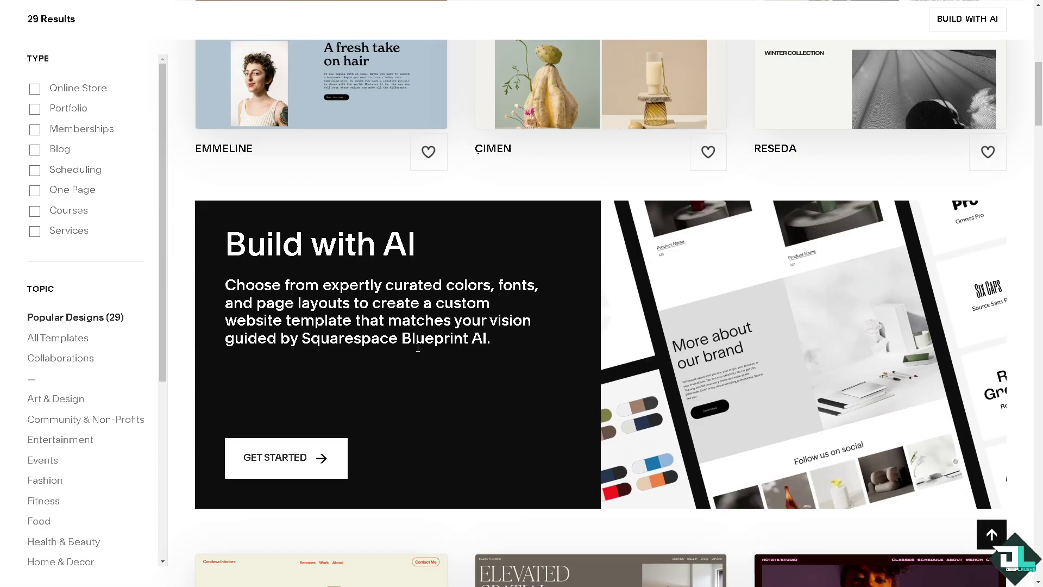
scroll(417, 348, down, 7)
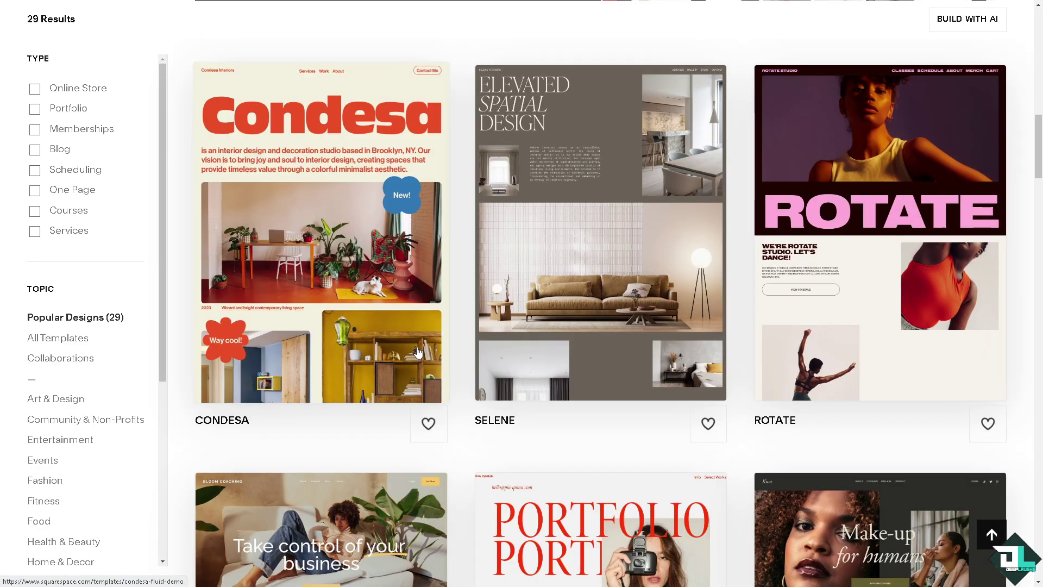
scroll(417, 352, down, 2)
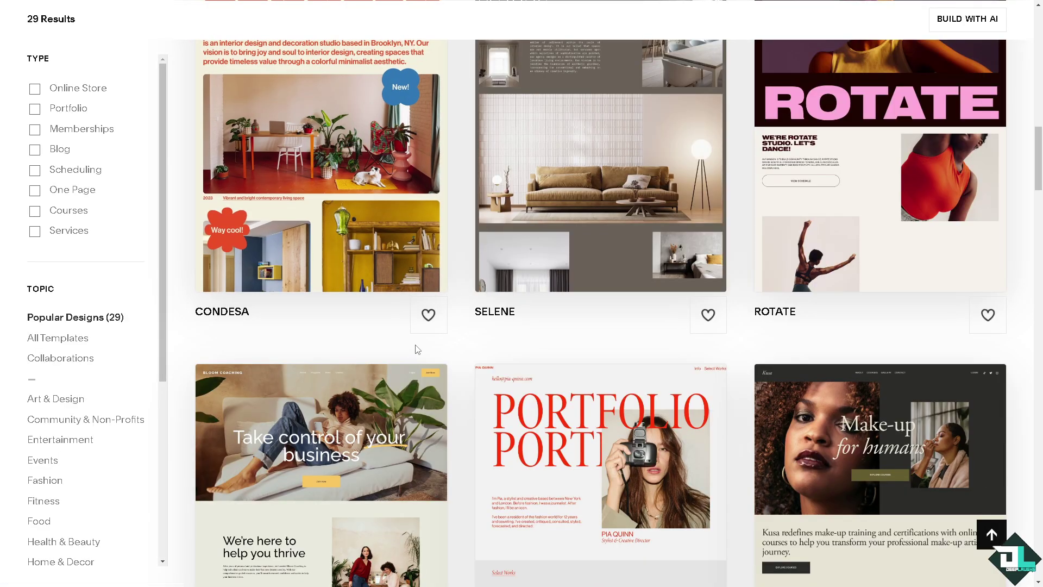
scroll(418, 349, down, 3)
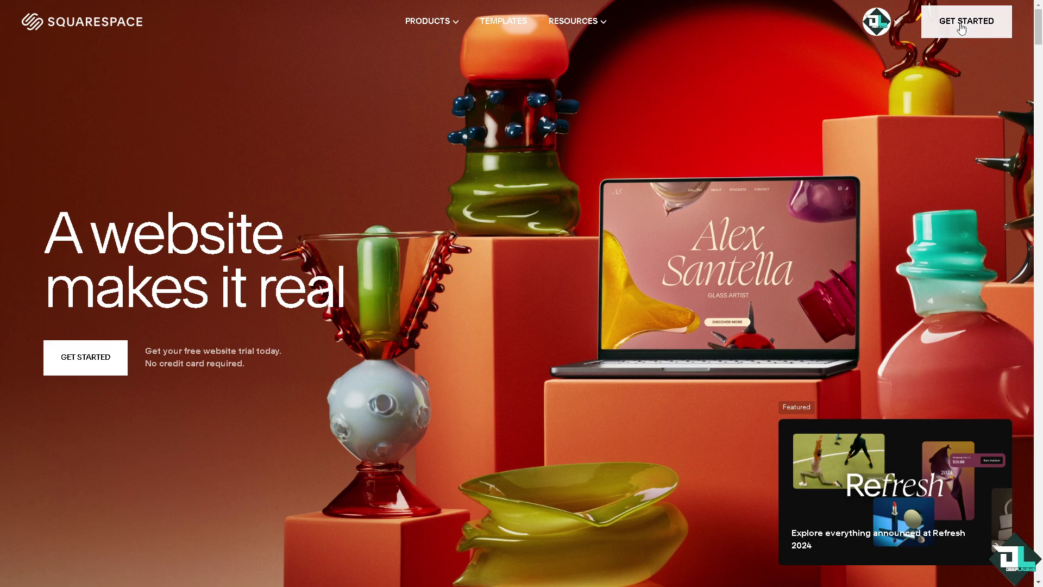
From the Account Dashboard, open the How to Link Pages on Squarespace site in the editor.
mouse_move(896, 24)
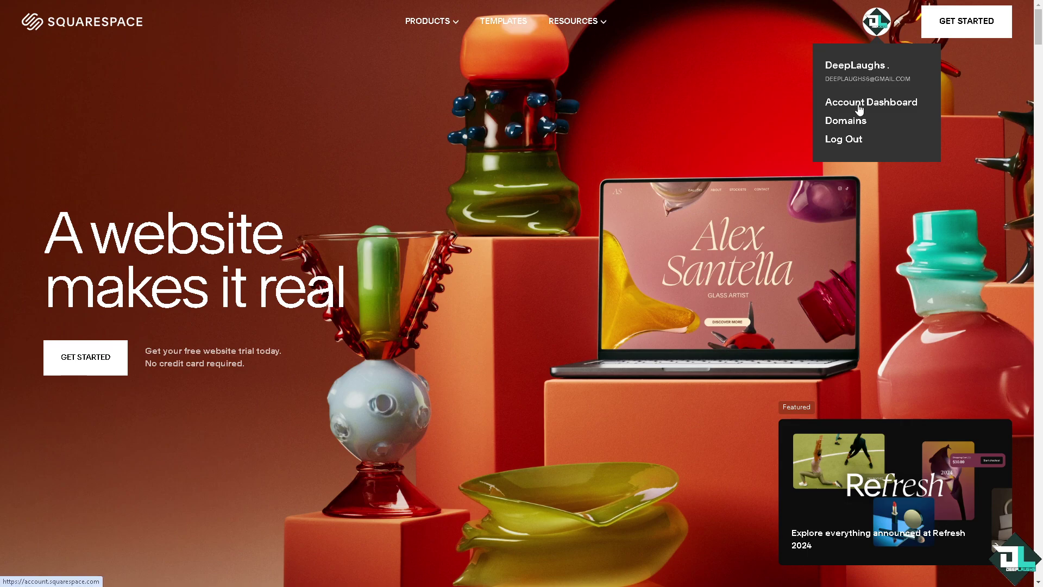
click(859, 110)
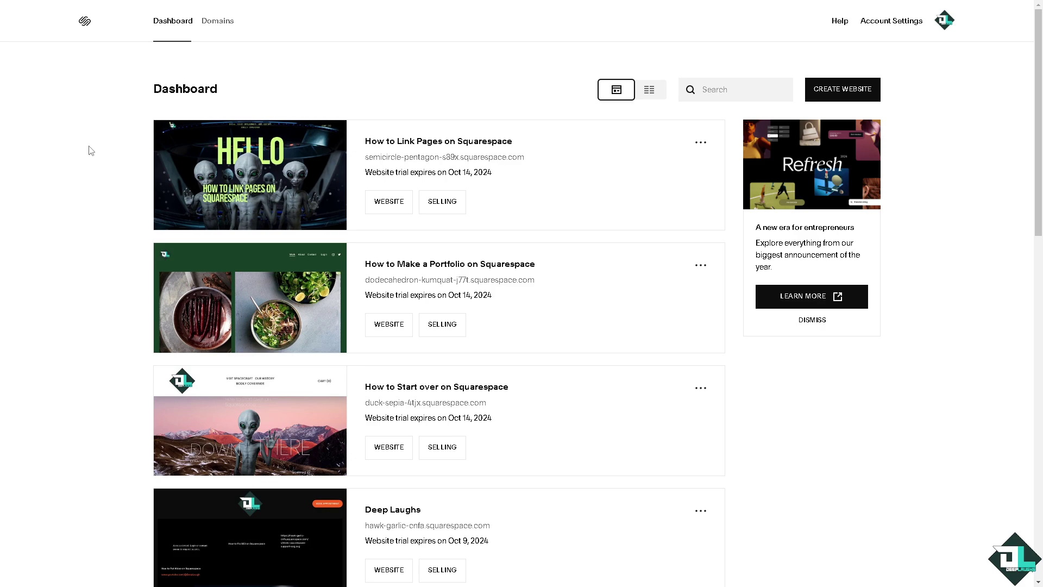
click(389, 204)
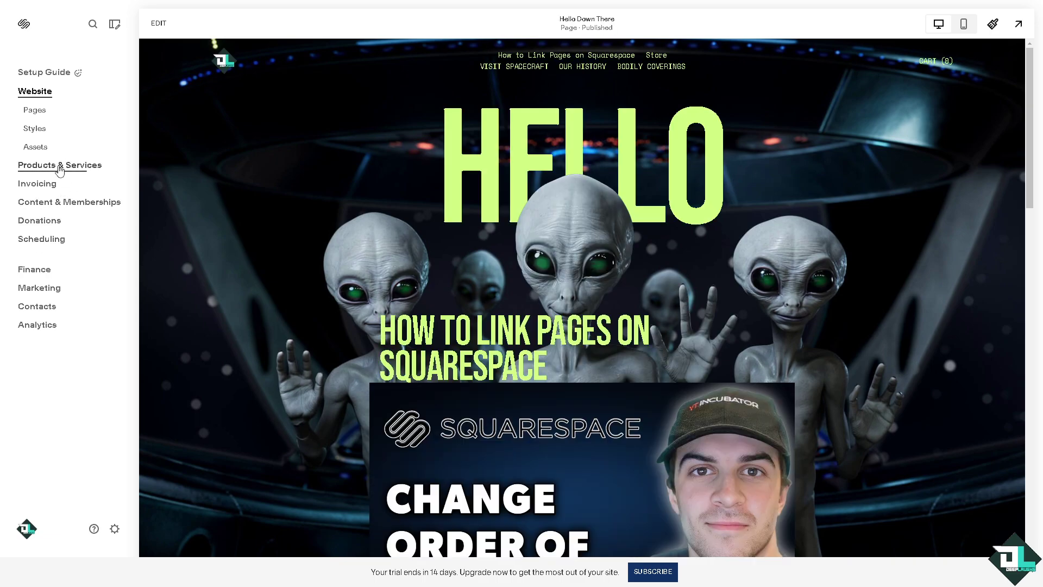
In Products & Services, create a new Physical product draft with a blank details form.
click(49, 171)
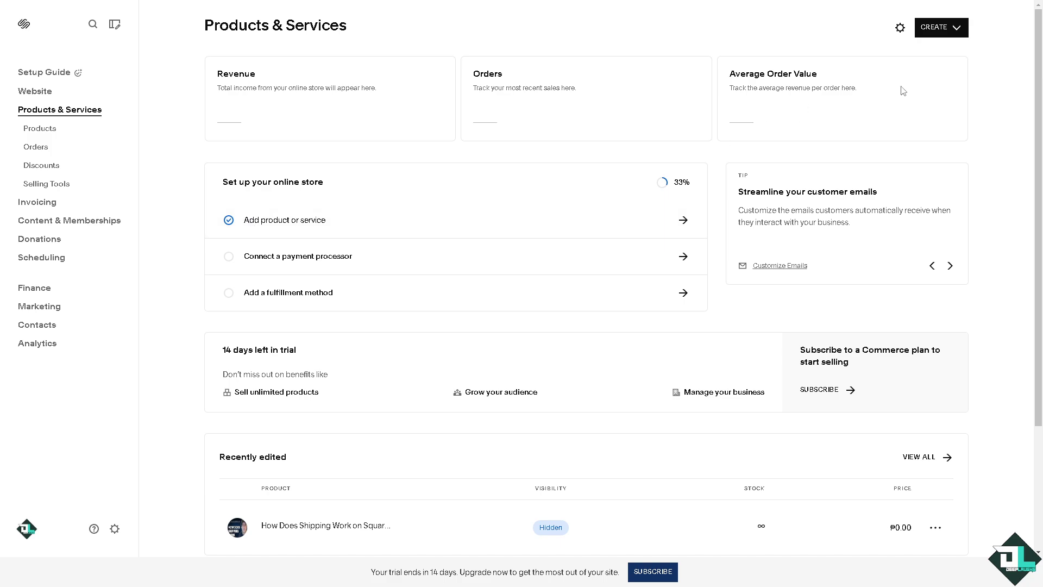
click(948, 30)
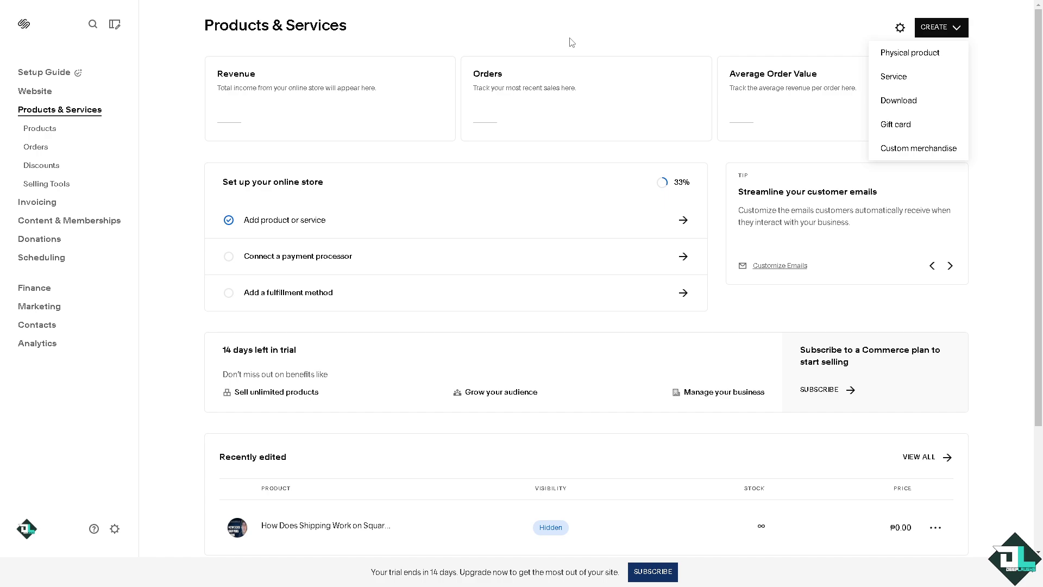
scroll(209, 266, down, 1)
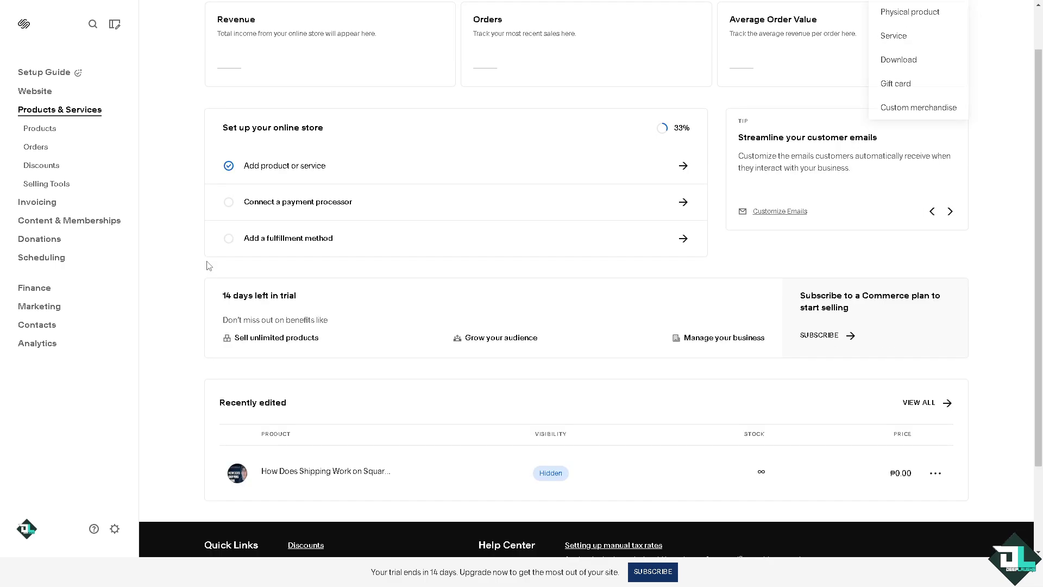
scroll(209, 266, down, 2)
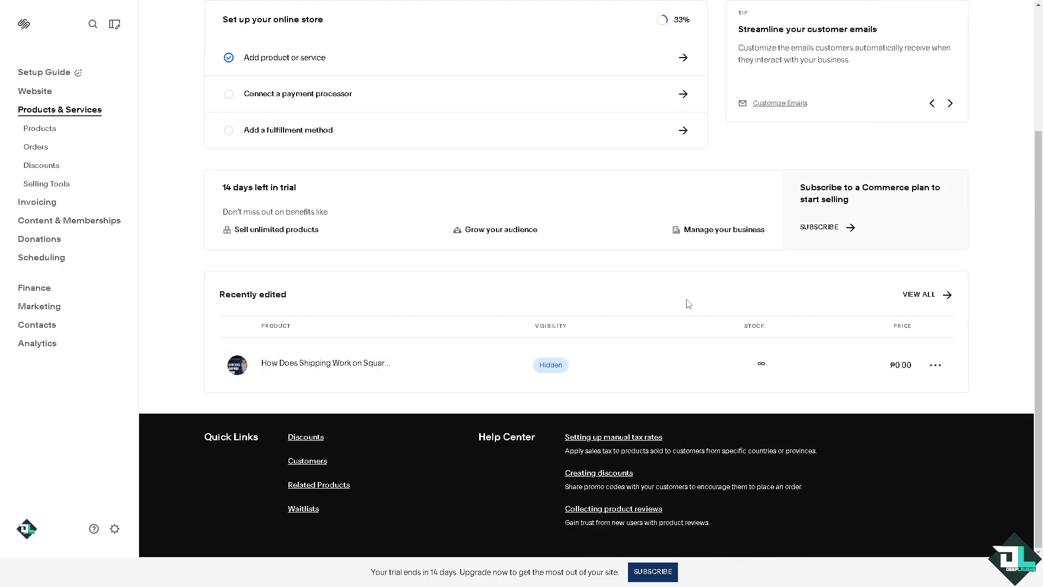
scroll(344, 305, up, 3)
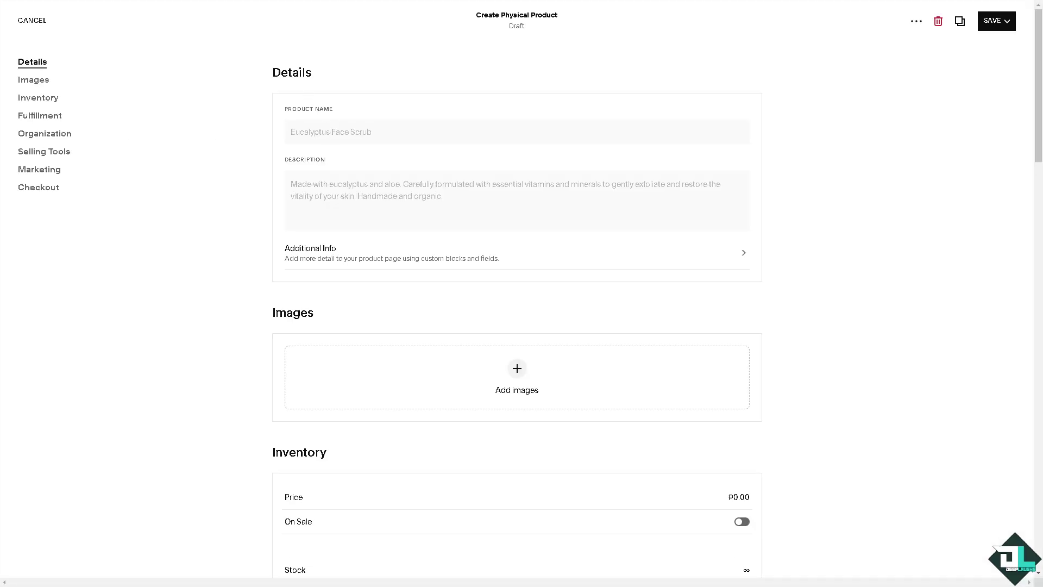
Use 'How to Change Order of Products on Squarespace' as name and bold underlined description, then add an image.
text(how to change order of products on squarespace)
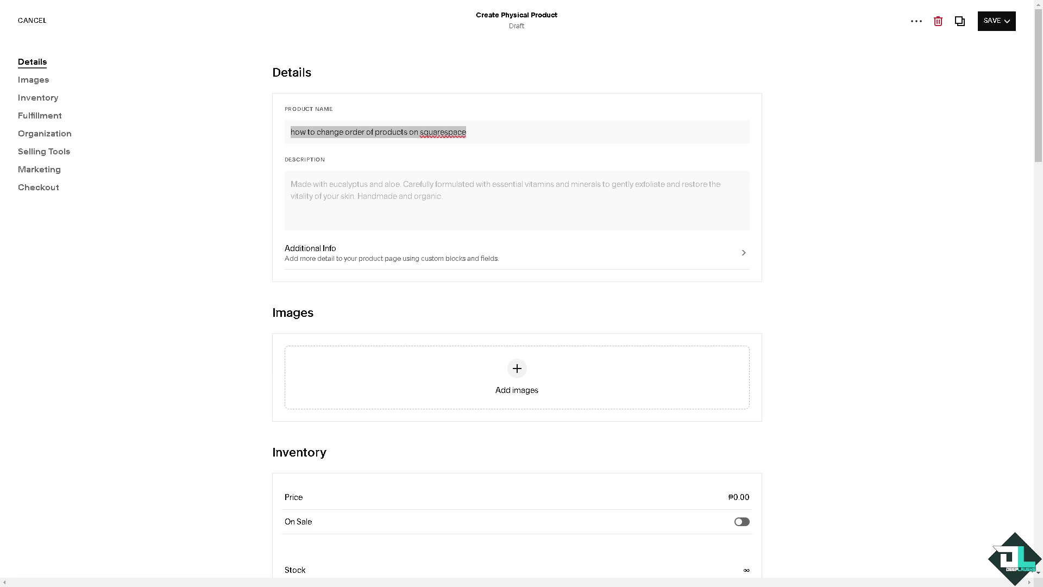
text(How to Change Order of Products on Squarespace)
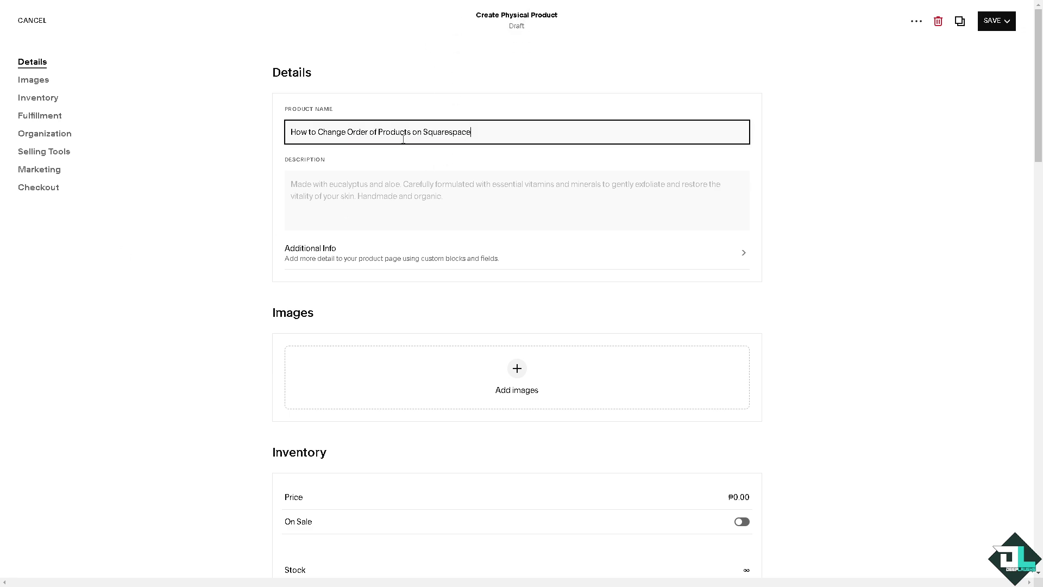
click(321, 201)
text(How to Change Order of Products on Squarespace)
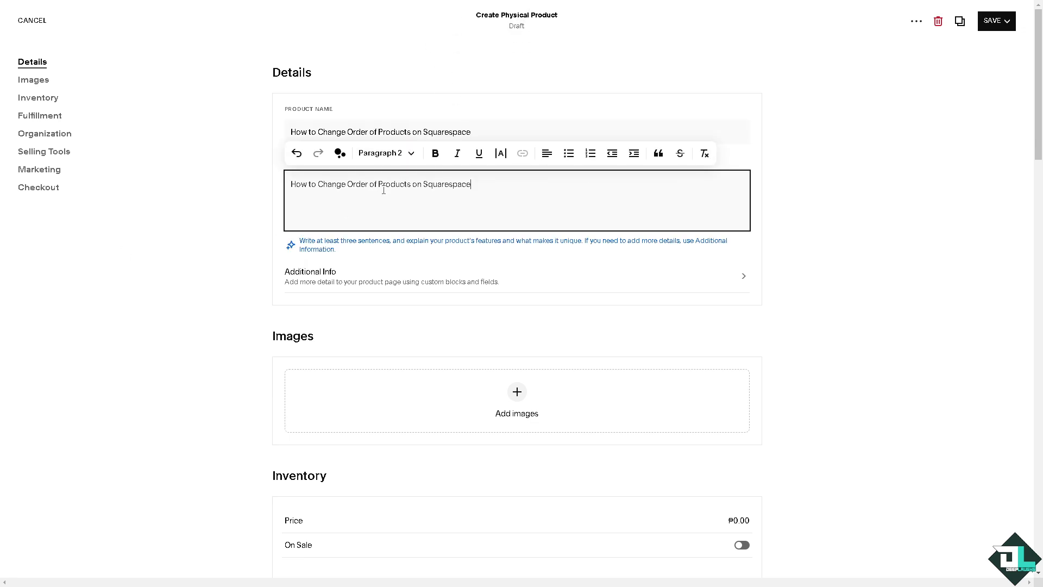
key(ctrl+a)
click(435, 153)
click(479, 153)
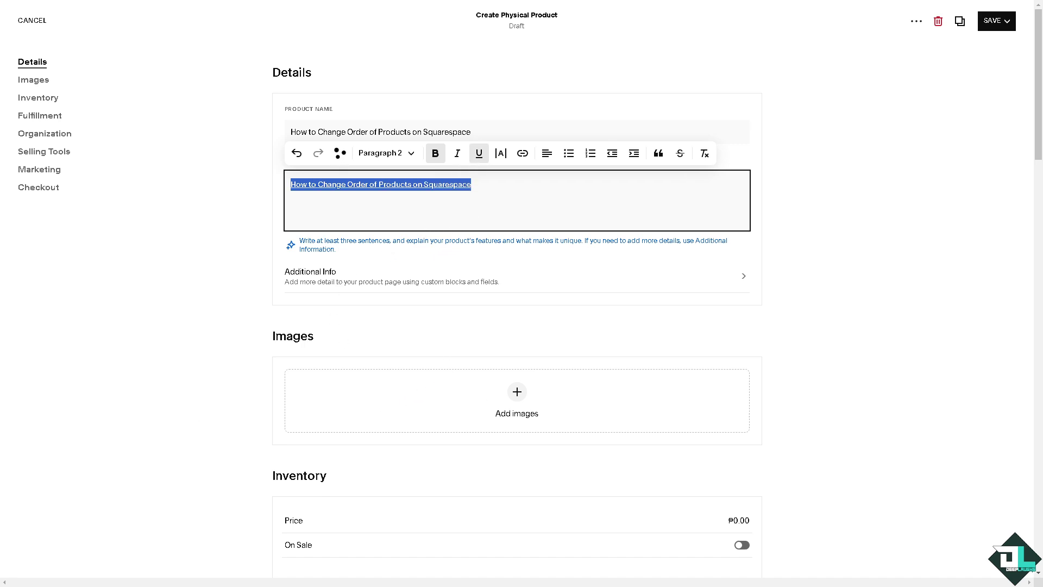
click(416, 372)
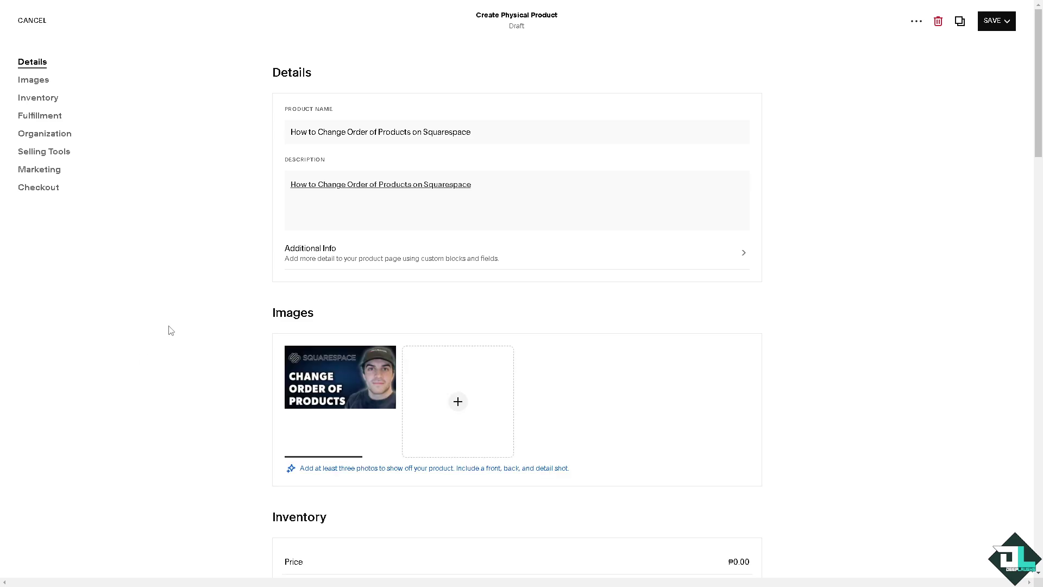
Review the product form and save the new product, listing it as hidden at ₱0.00.
scroll(174, 325, down, 2)
scroll(173, 325, down, 3)
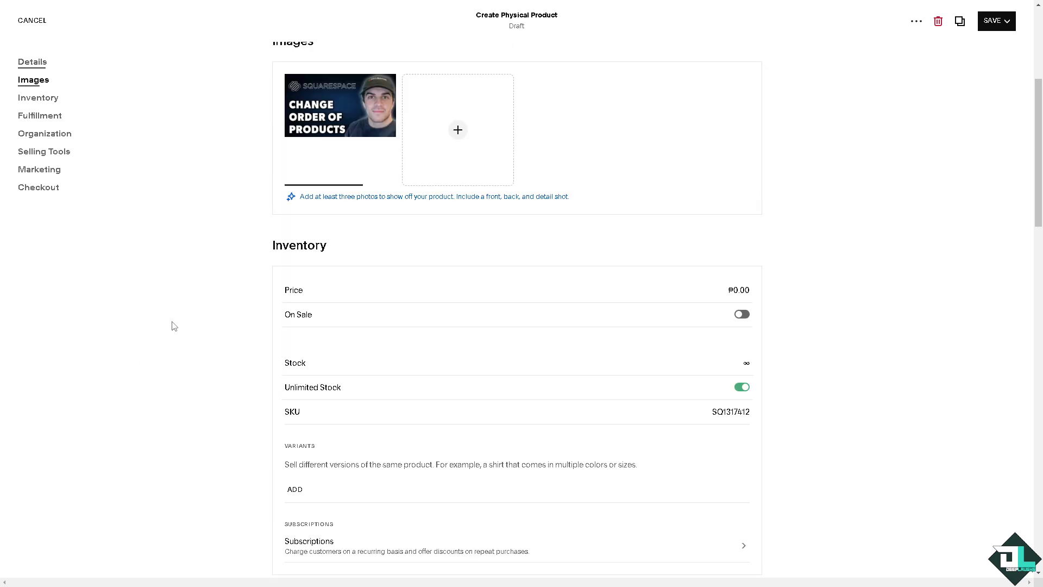
scroll(174, 326, down, 2)
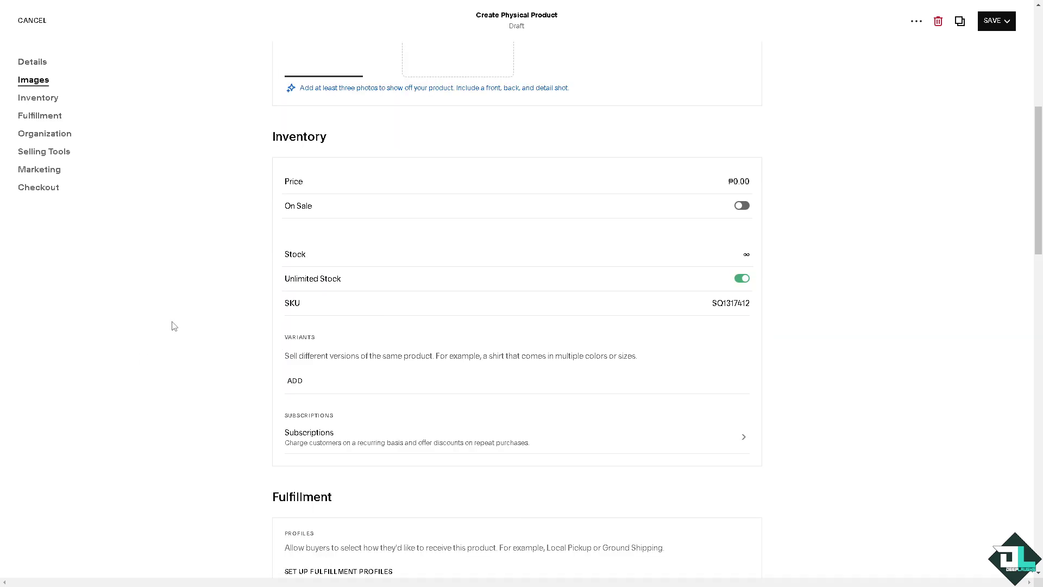
scroll(174, 326, down, 5)
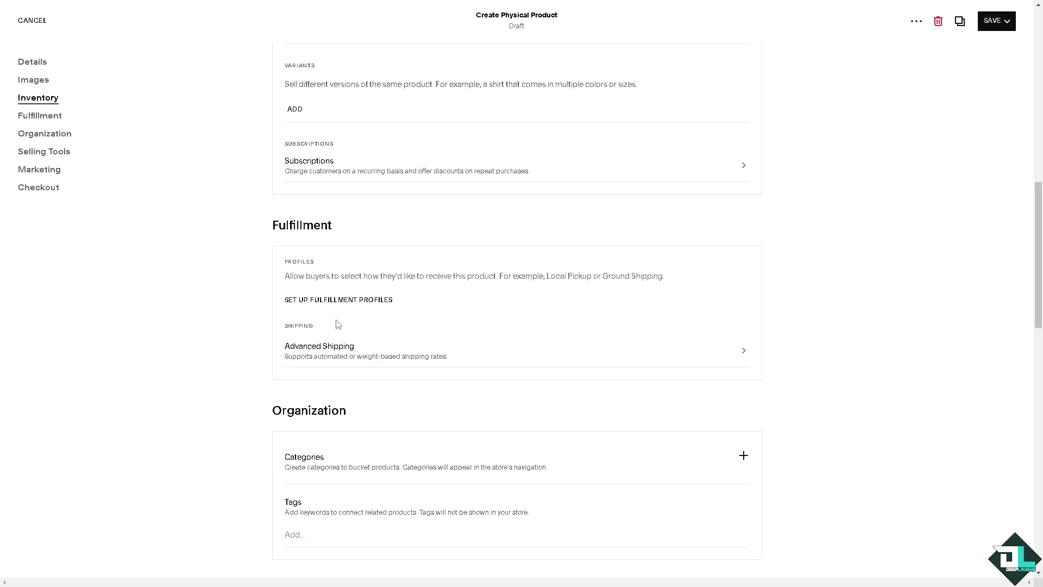
scroll(362, 309, down, 8)
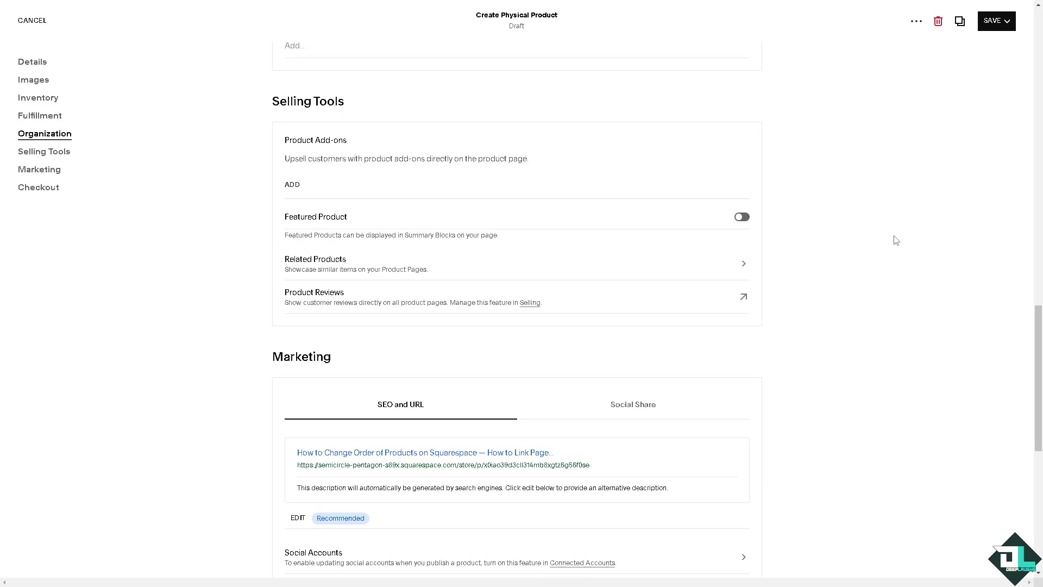
scroll(891, 237, down, 4)
scroll(880, 228, down, 1)
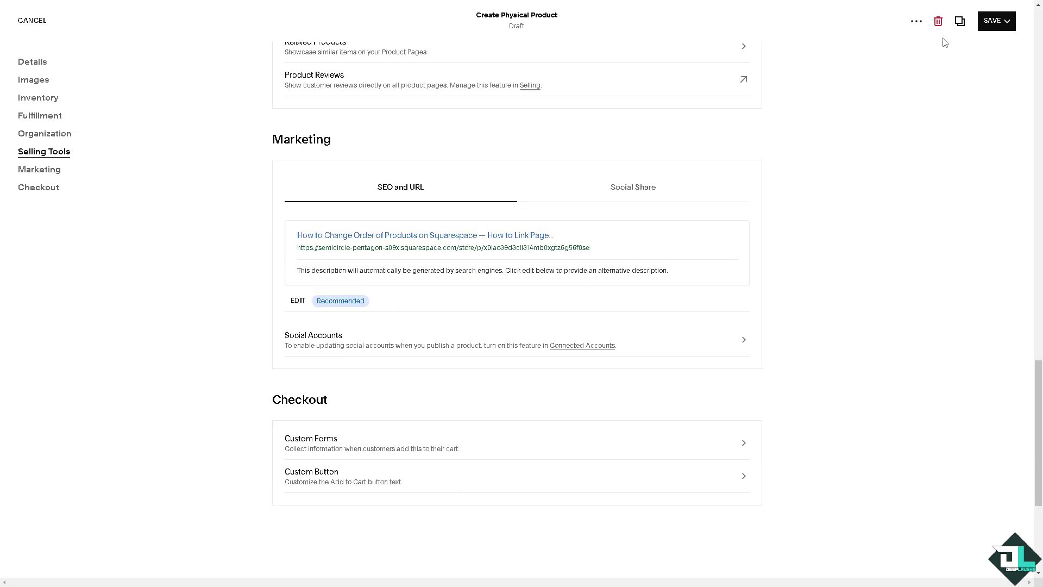
scroll(884, 85, up, 2)
click(994, 25)
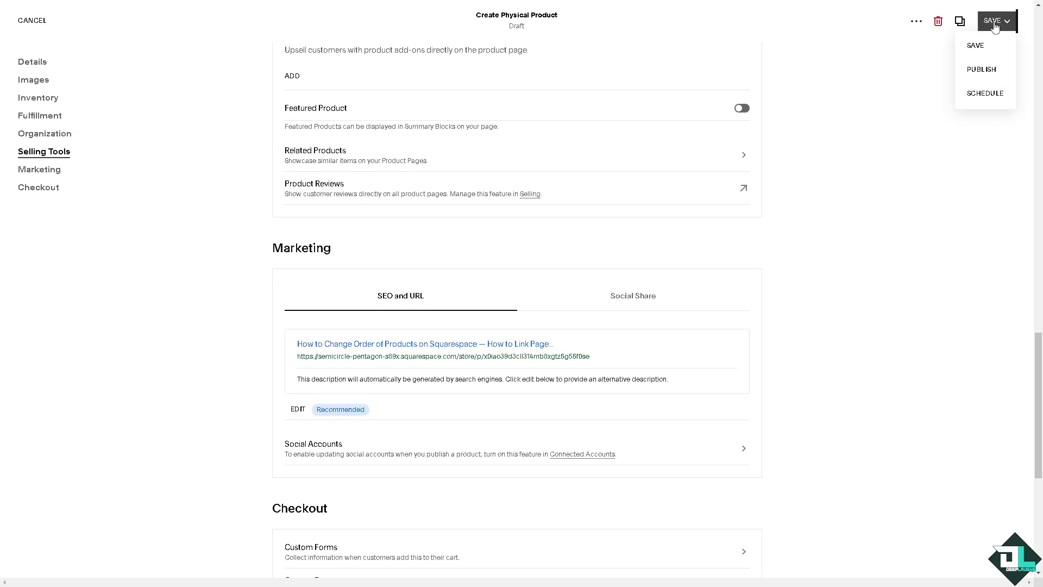
click(894, 60)
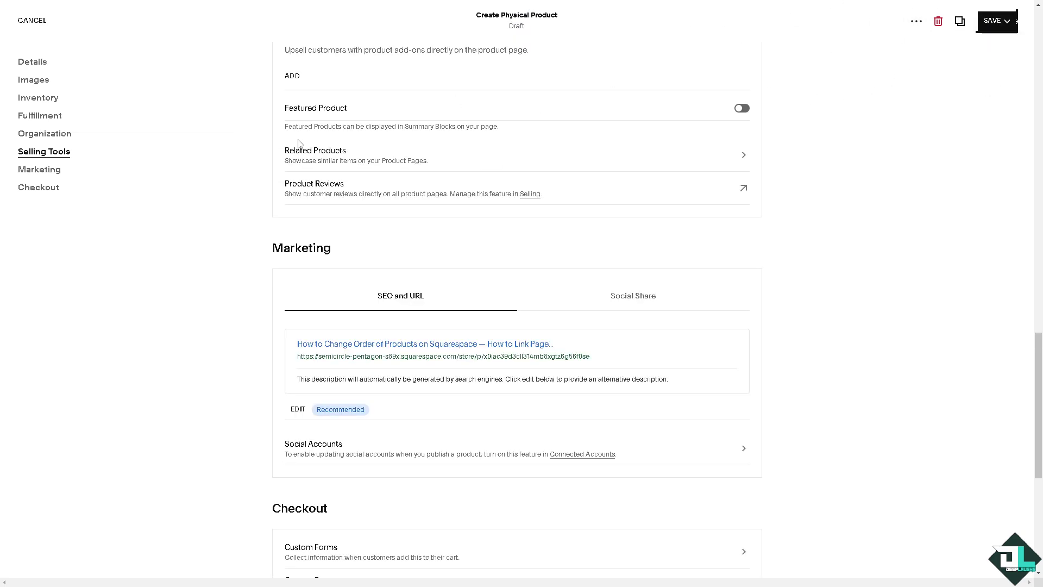
scroll(973, 41, up, 7)
click(1001, 24)
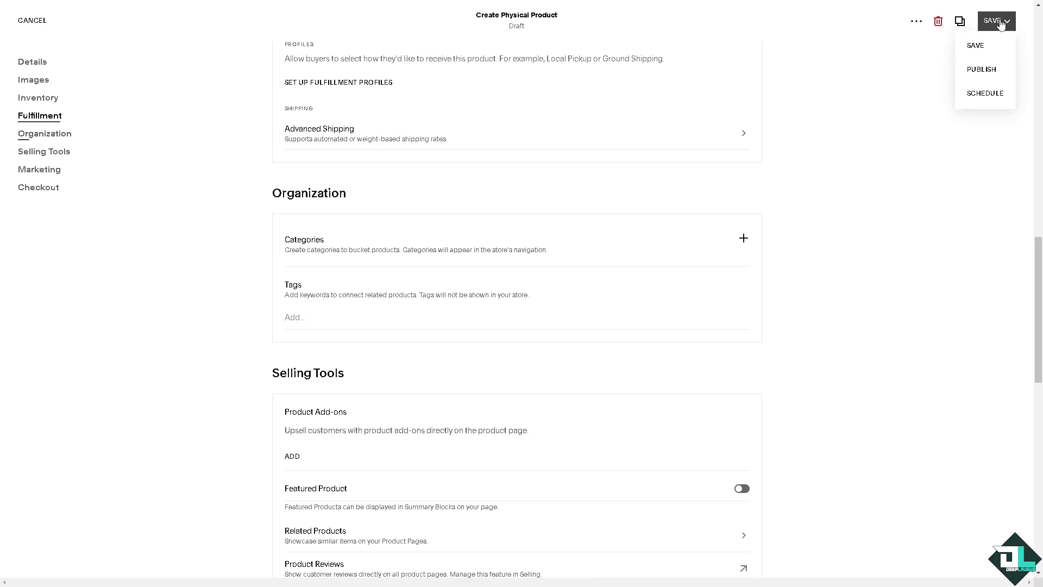
click(975, 45)
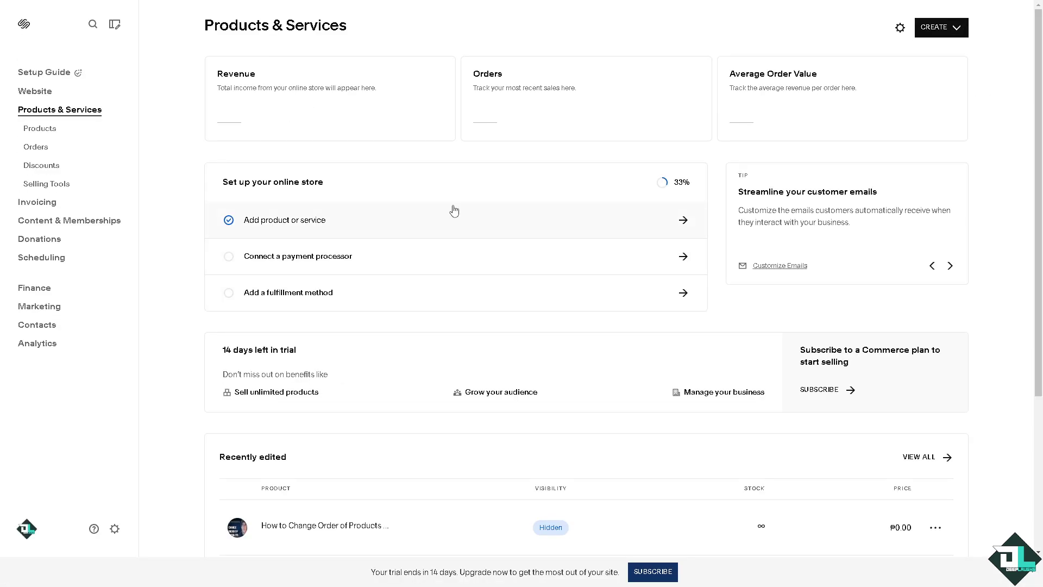
Open the Physical Products list under Products & Services.
click(40, 133)
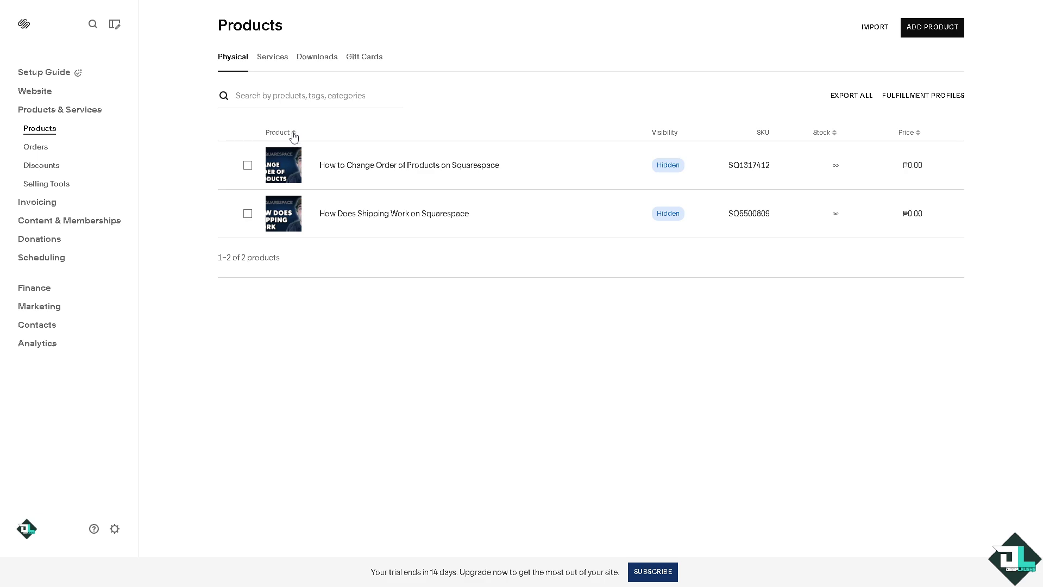
Sort the Product column descending so How to Change Order of Products on Squarespace comes first.
click(293, 133)
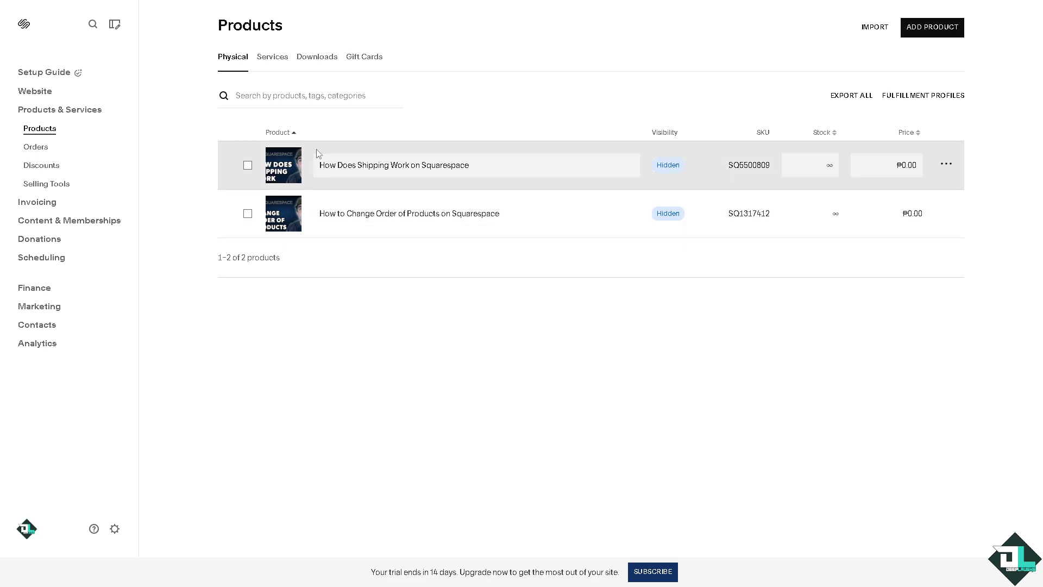
click(292, 134)
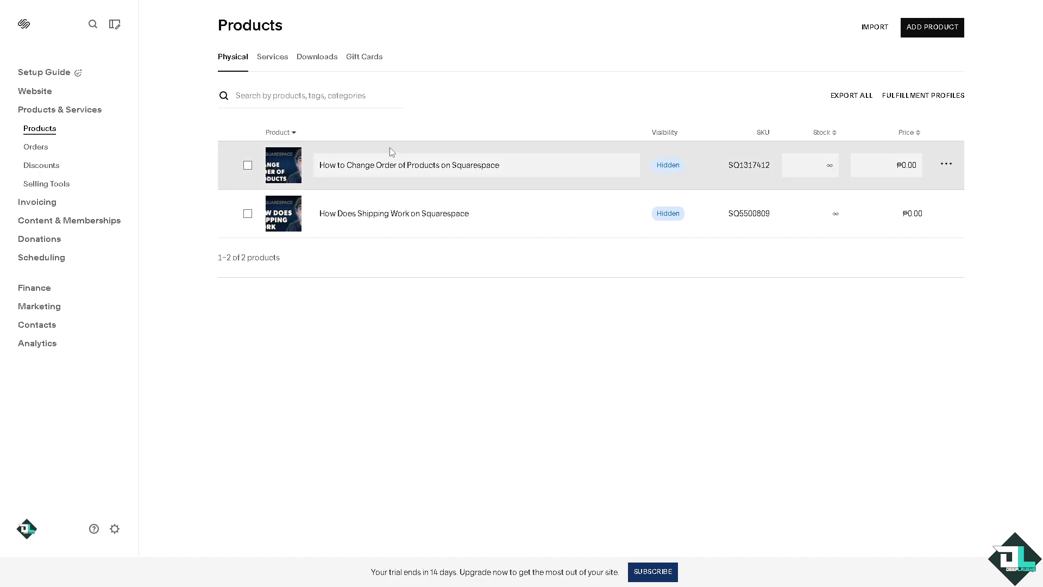